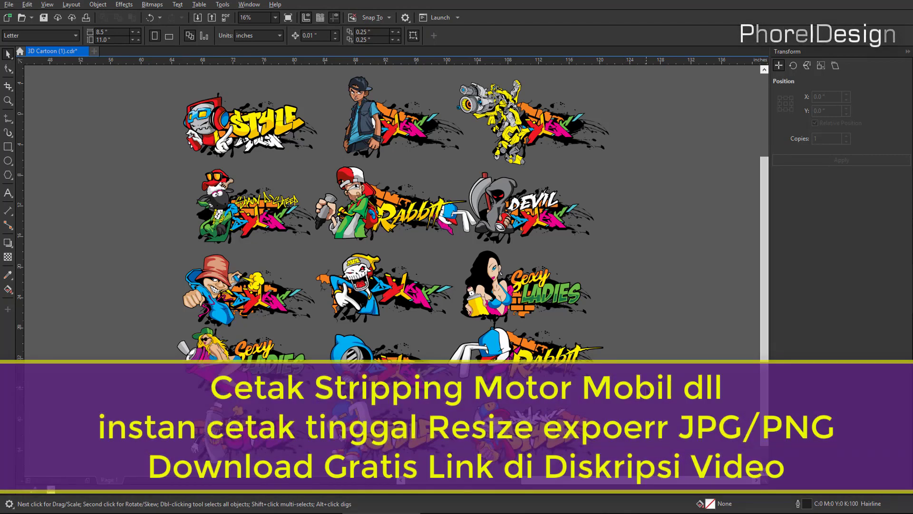
Switch to the Zoom tool to magnify the grid of cartoon sticker designs in CorelDRAW.
key("z")
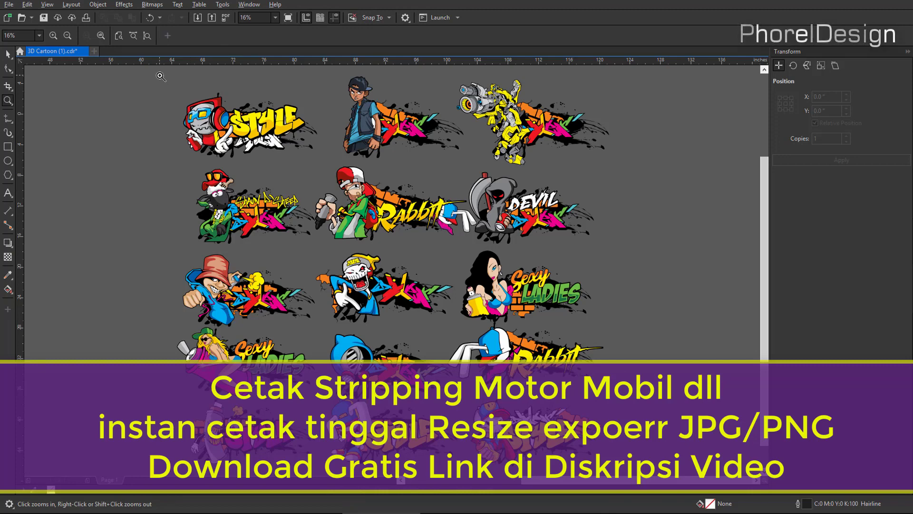
left_click_drag(164, 79, 621, 164)
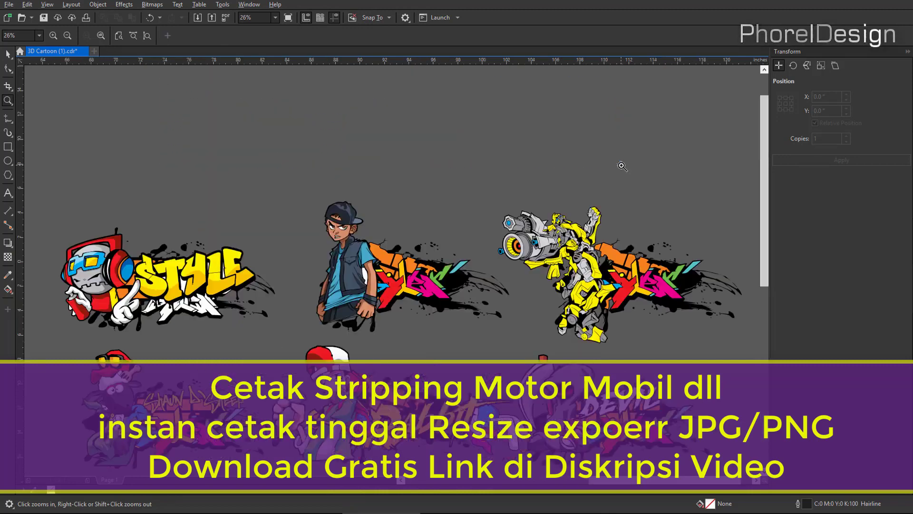
left_click_drag(765, 151, 775, 266)
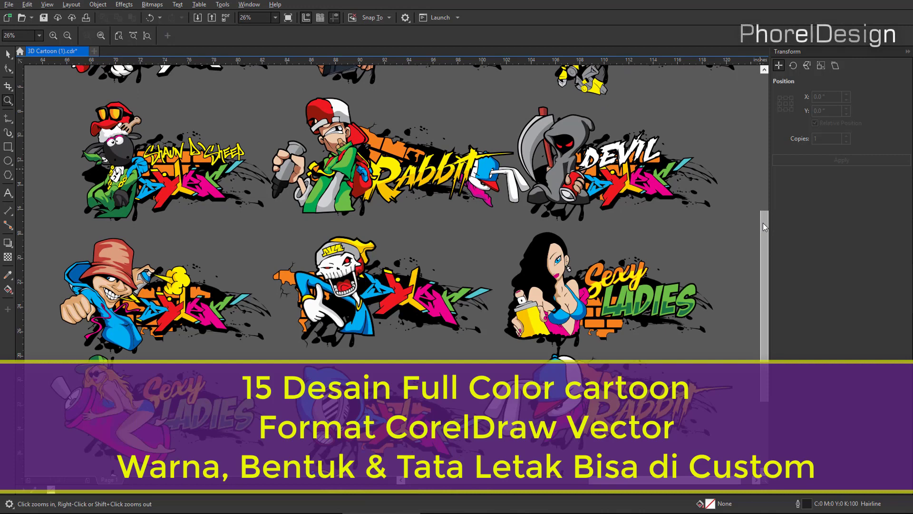
left_click_drag(763, 222, 763, 297)
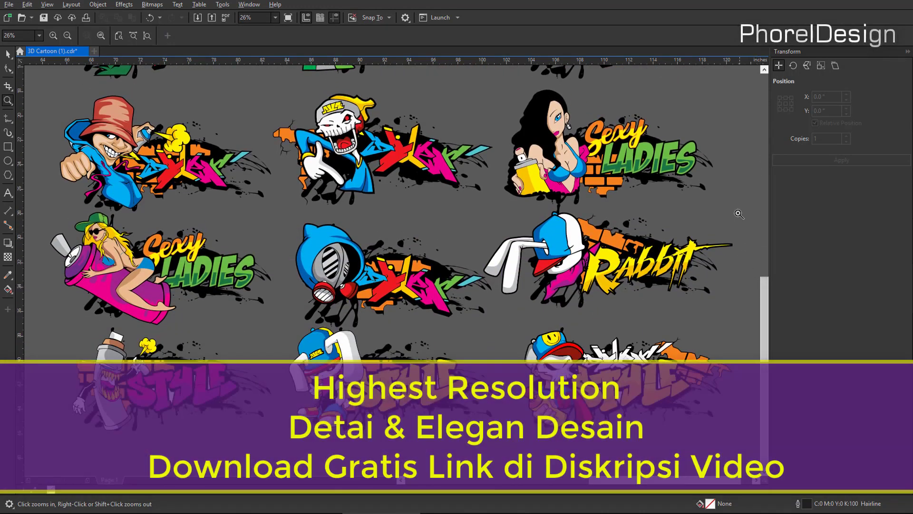
left_click_drag(739, 214, 351, 332)
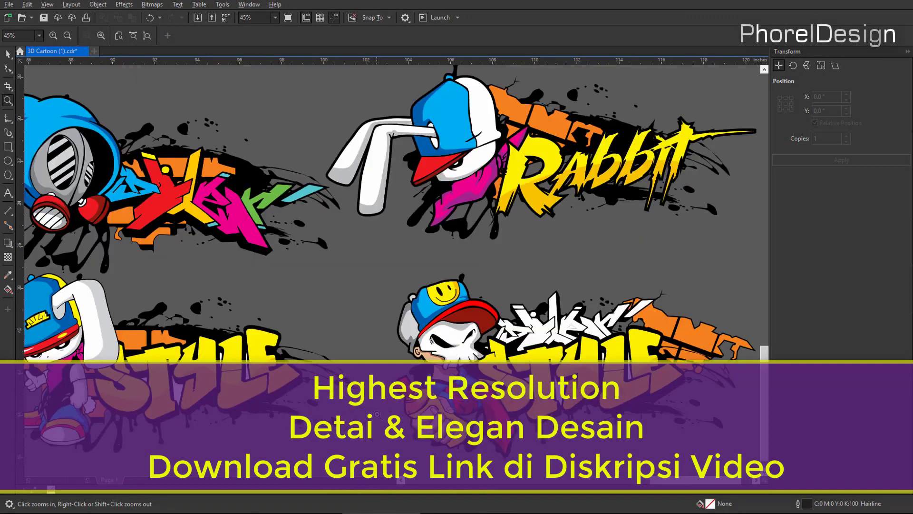
scroll(377, 412, "down", 3)
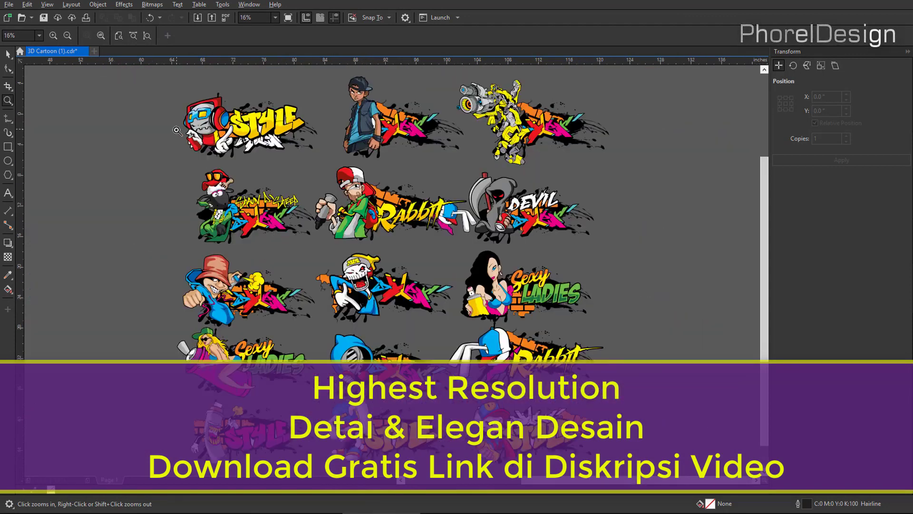
left_click_drag(168, 104, 488, 252)
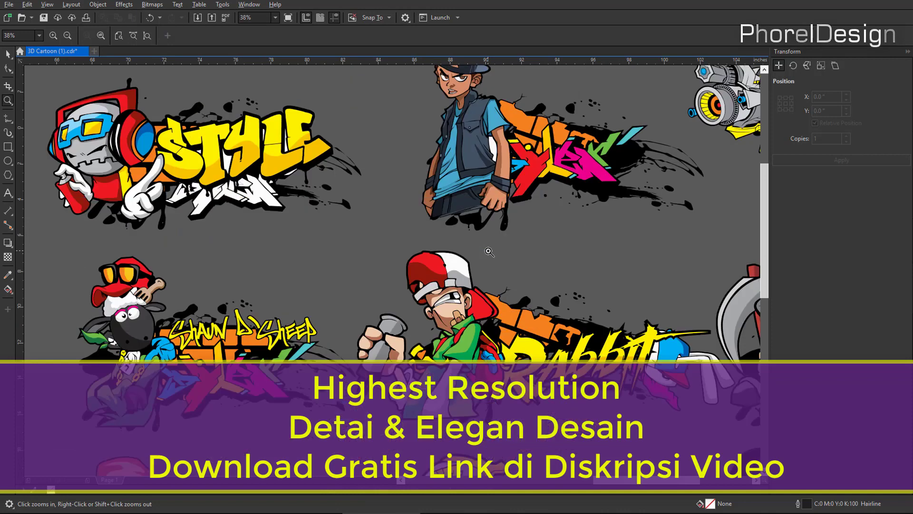
right_click(489, 252)
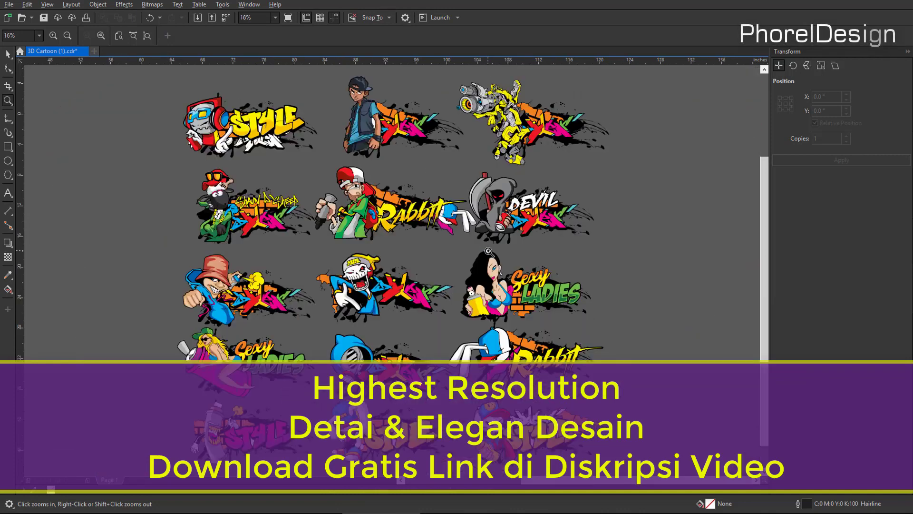
left_click_drag(154, 246, 412, 428)
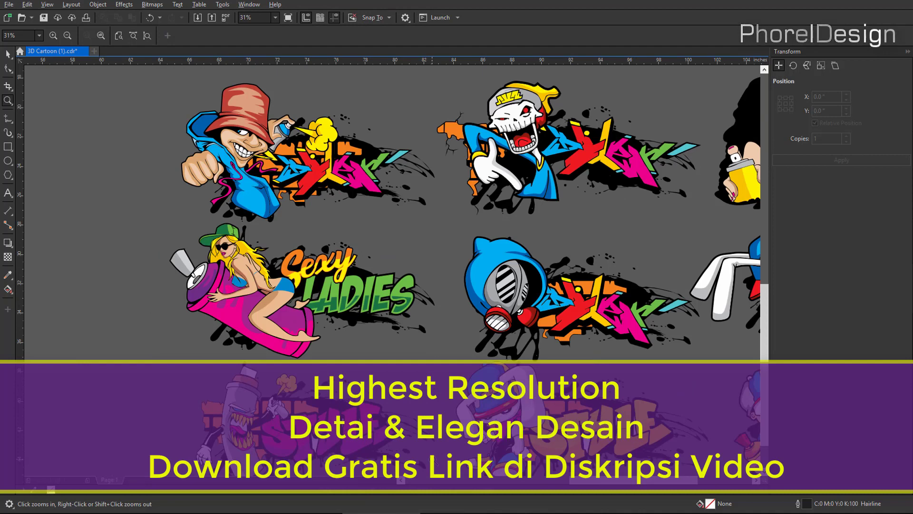
right_click(495, 355)
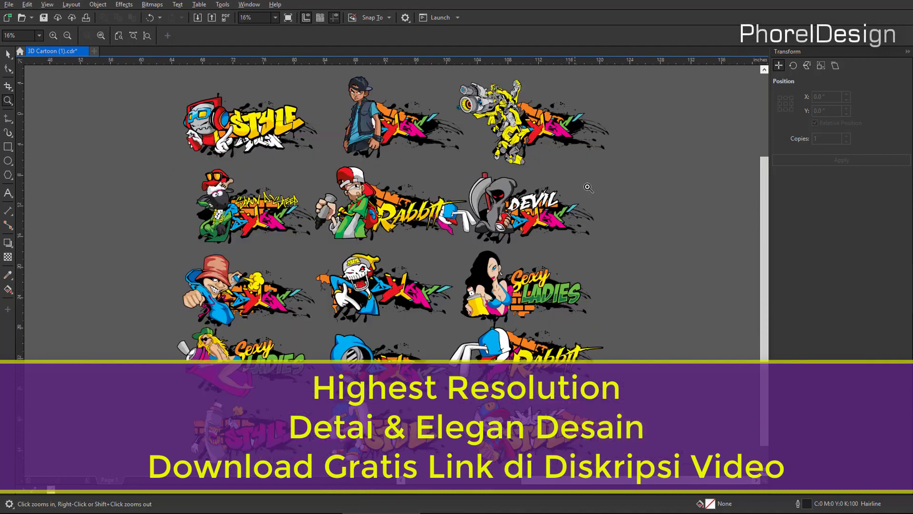
left_click_drag(606, 79, 328, 335)
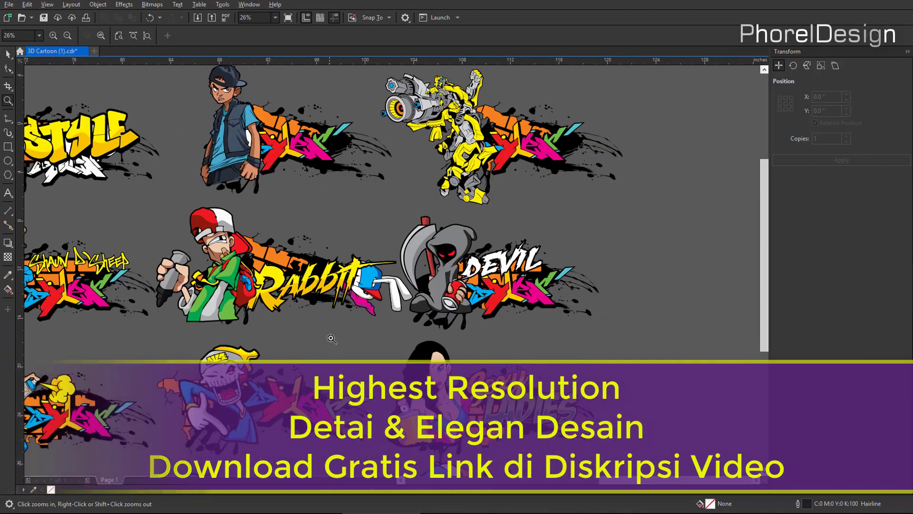
right_click(551, 337)
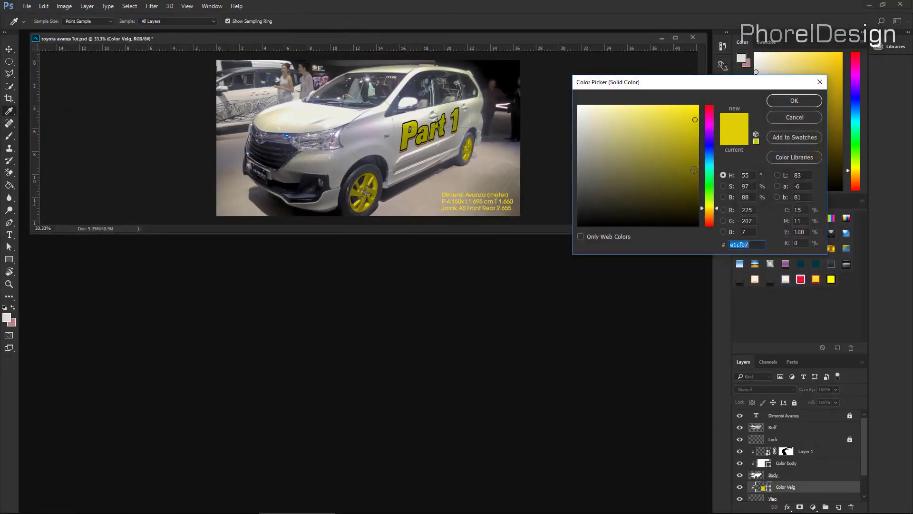
Enter the yellow hex value for the Color body fill so the Avanza turns yellow.
type("07edf5")
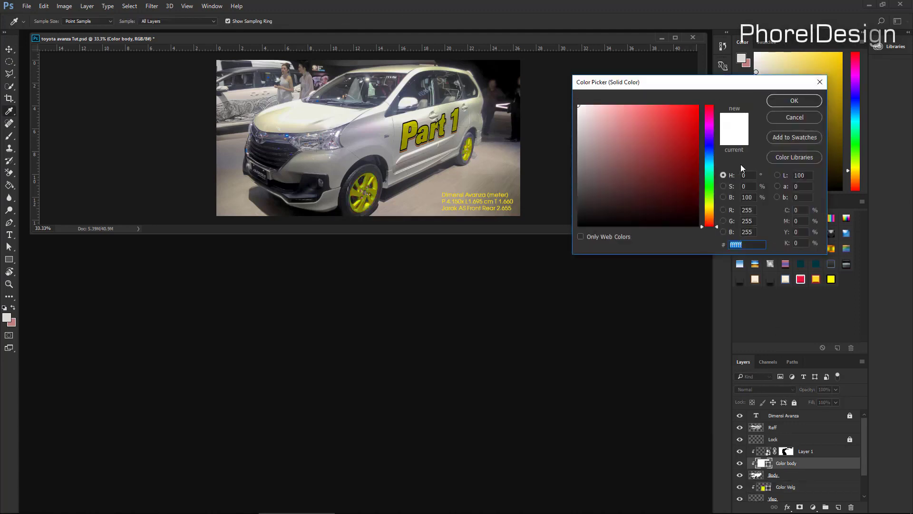
type("e1cf07")
key("Return")
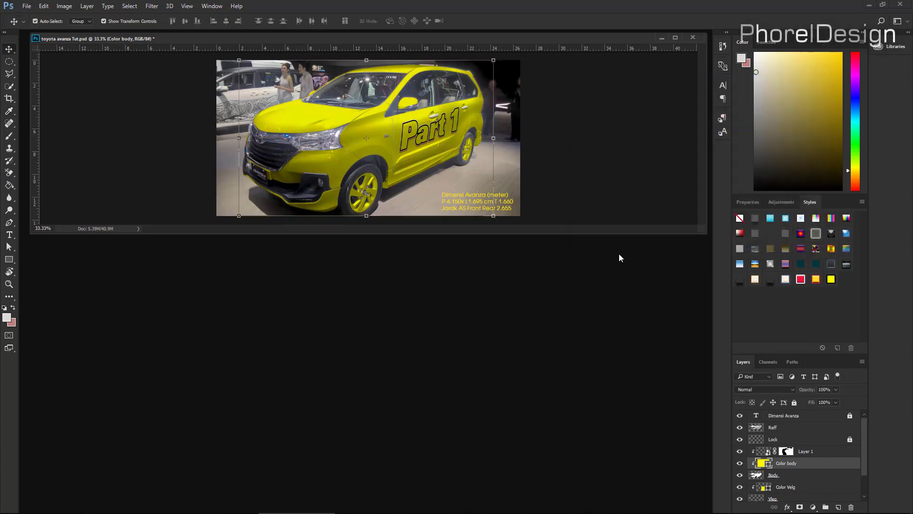
Open the Layer 1 smart object below the car and zoom out to see its whole canvas.
double_click(767, 456)
left_click_drag(190, 38, 121, 293)
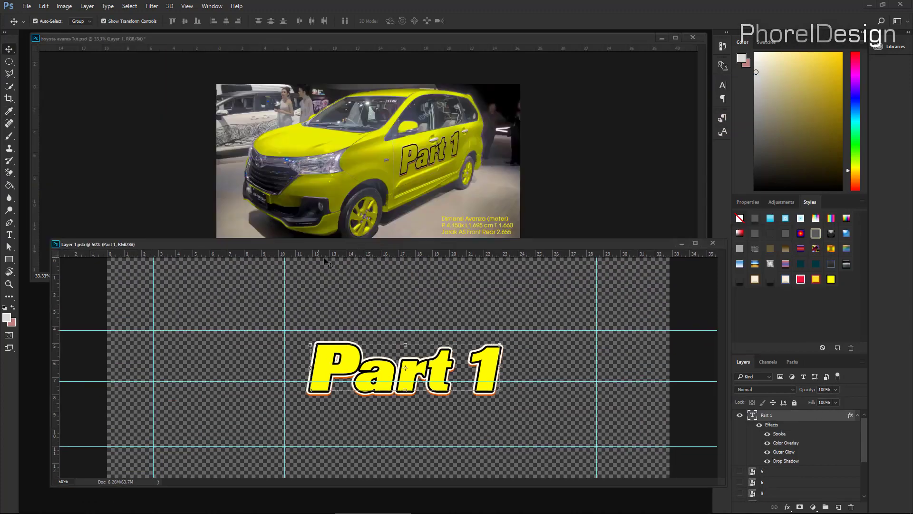
key("ctrl+minus")
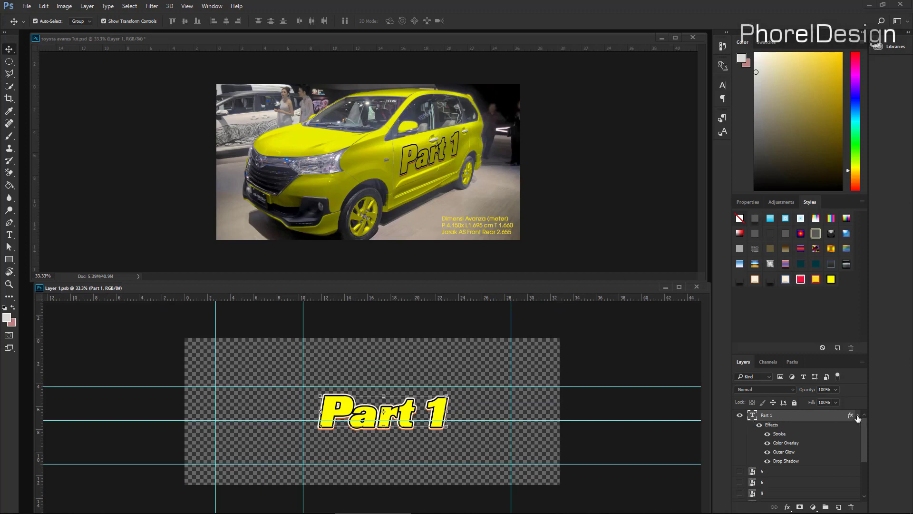
Collapse and hide the Part 1 text layer, revealing the colourful cartoon banner.
left_click(857, 416)
left_click(743, 418)
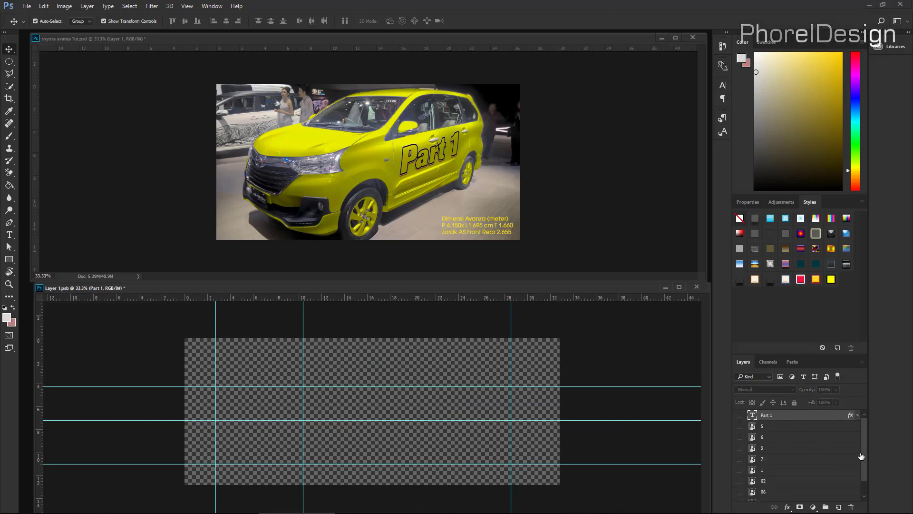
scroll(861, 457, "down", 2)
left_click(740, 485)
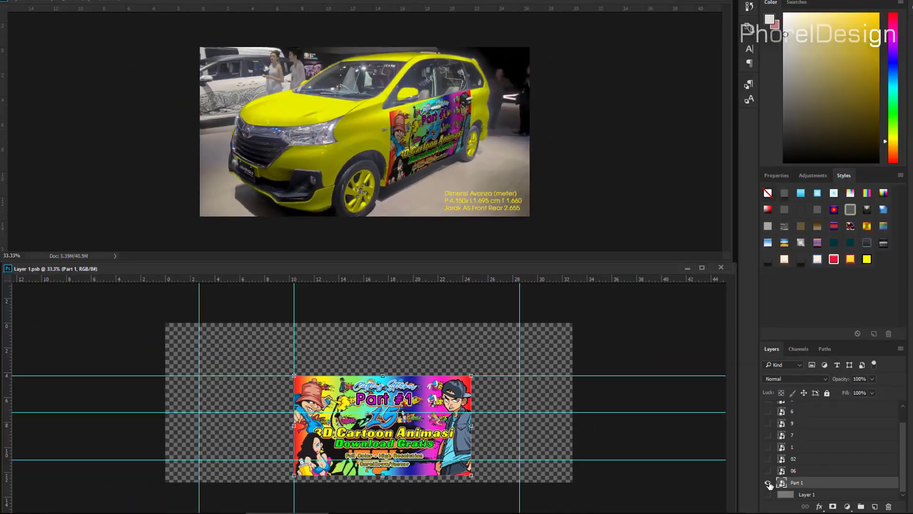
Show the brick splash and the layer 02 graffiti character, saving to update the car preview.
left_click(740, 485)
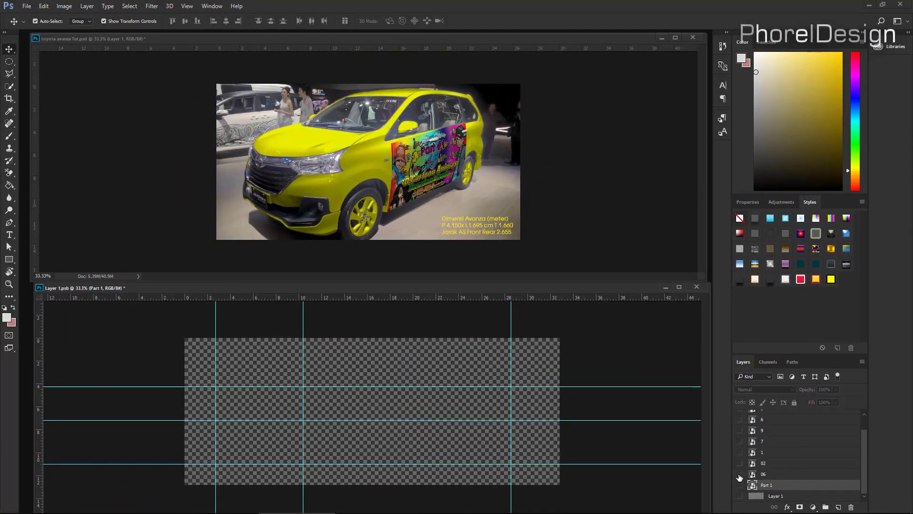
left_click(771, 474)
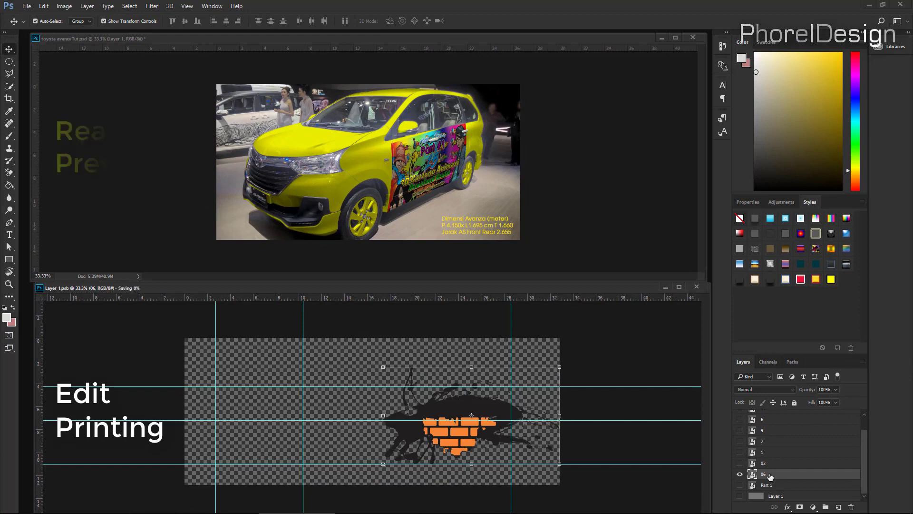
key("ctrl+s")
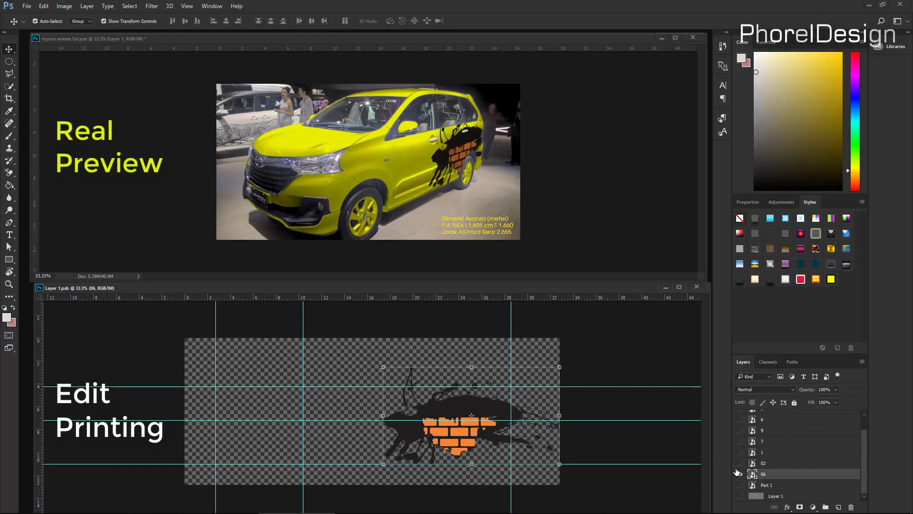
left_click(739, 464)
left_click(772, 464)
key("ctrl+s")
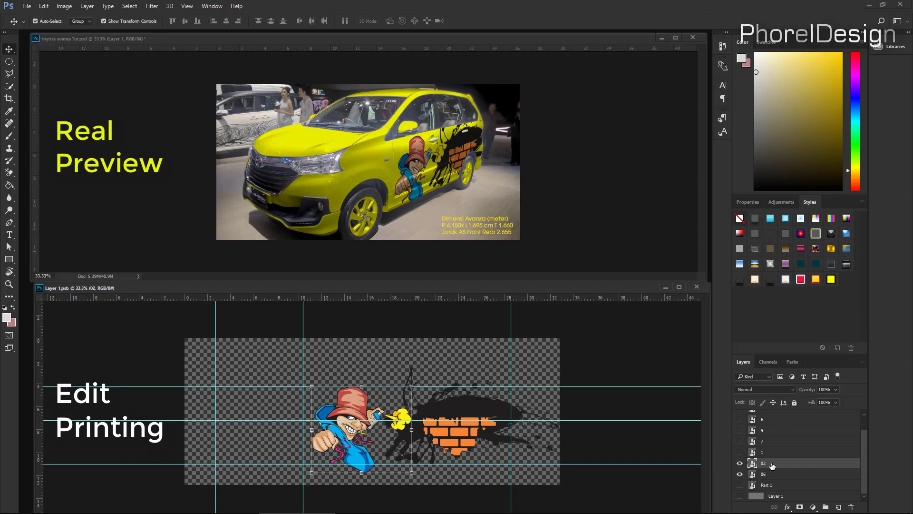
Swap to the STYLE graffiti alone, nudge it left and up, and save.
left_click(740, 453)
left_click(741, 463)
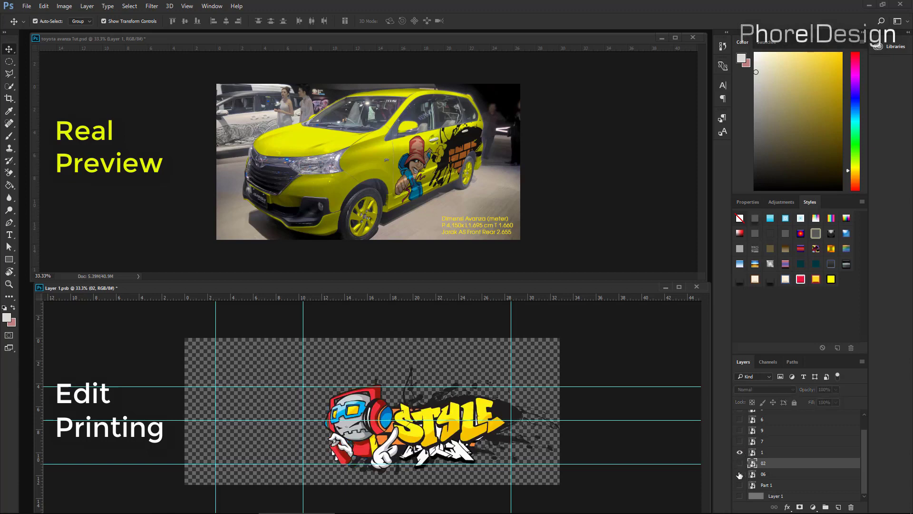
key("ctrl+s")
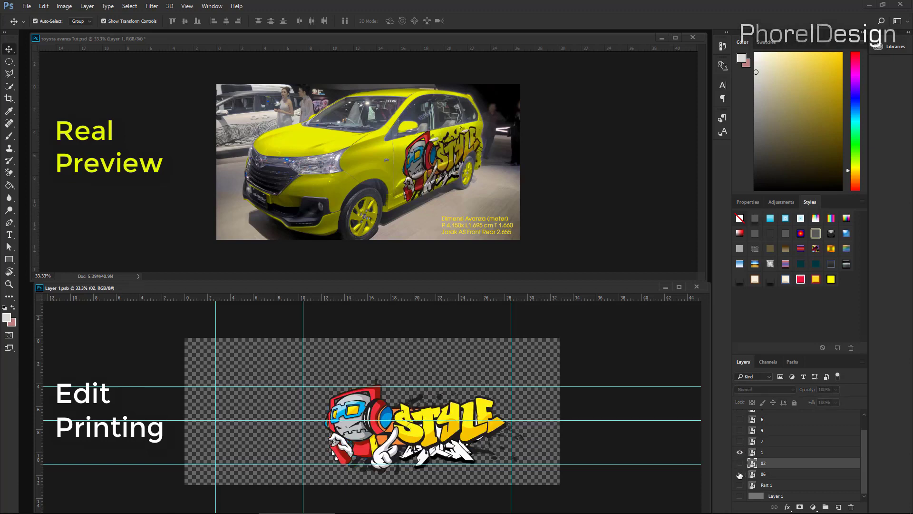
left_click_drag(425, 440, 405, 434)
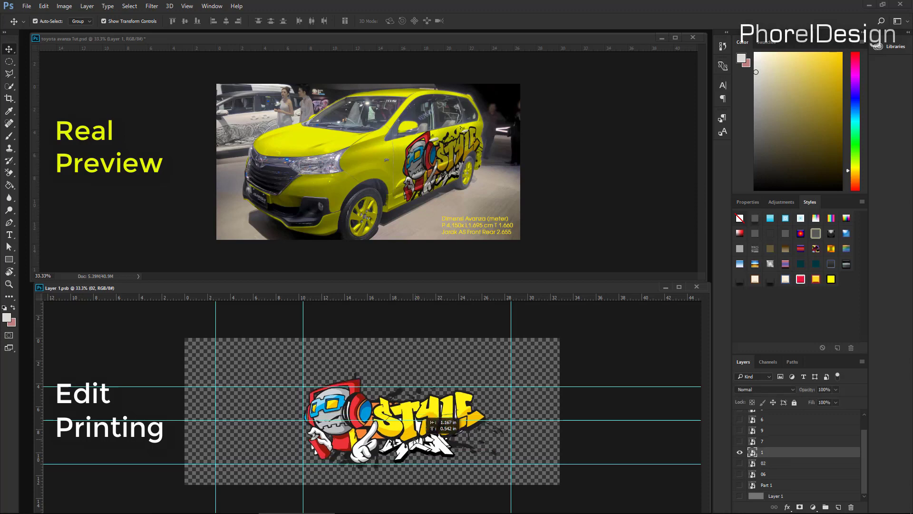
key("ctrl+s")
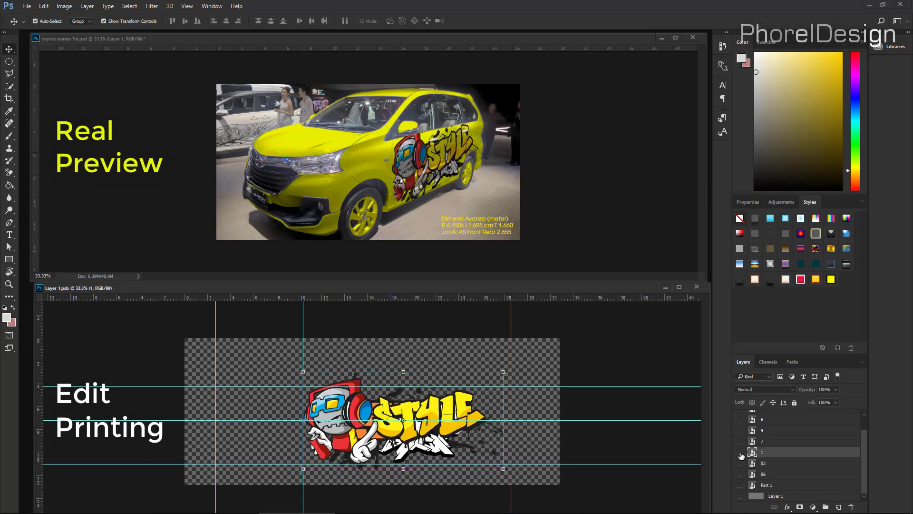
Replace STYLE with the layer 7 graffiti character, shrink it to about 91%, and save.
left_click(740, 452)
left_click(771, 443)
key("ctrl+s")
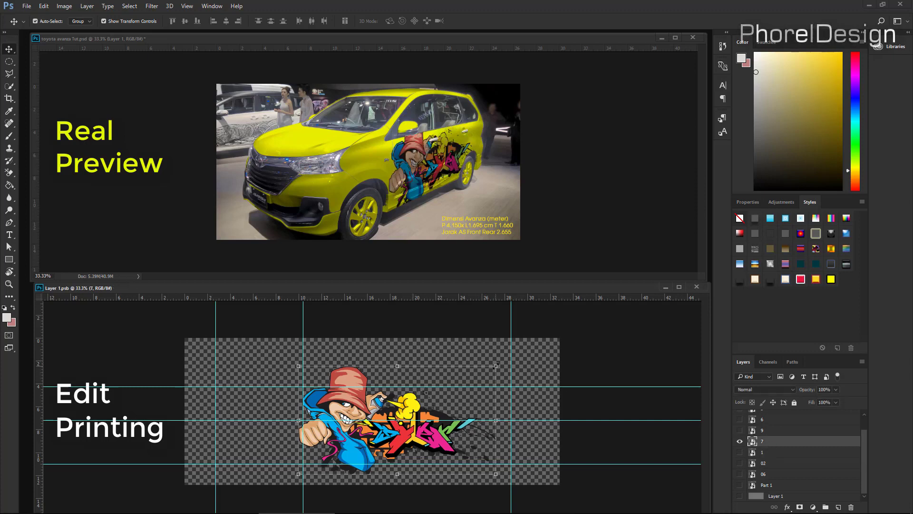
left_click_drag(496, 366, 478, 376)
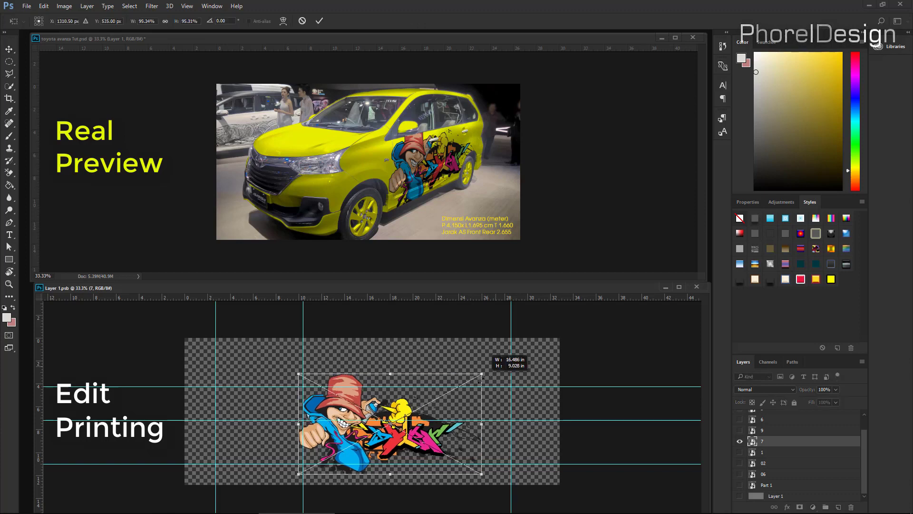
key("Return")
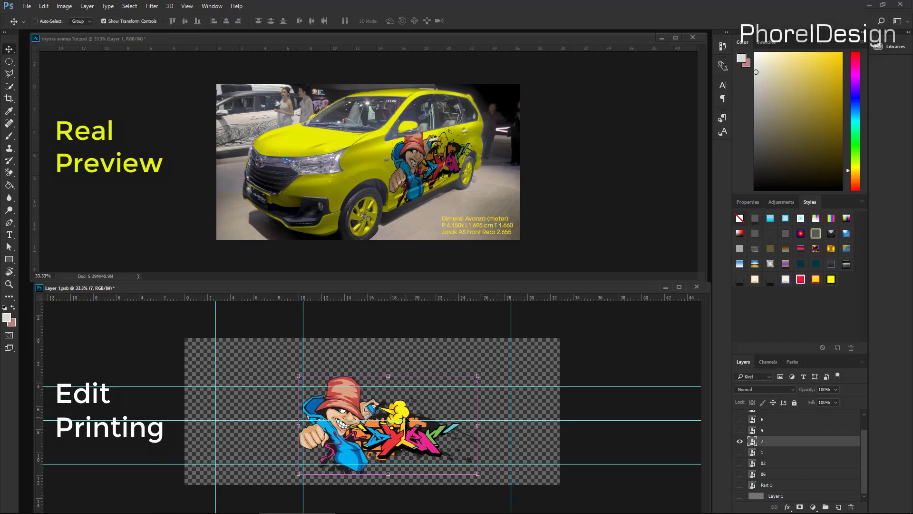
key("ctrl+s")
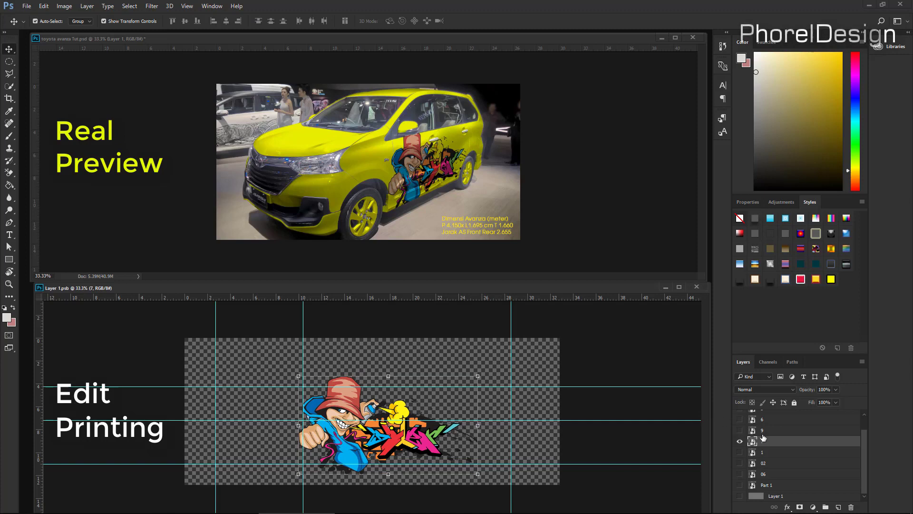
Try the Sexy Ladies and Devil graphics, ending with the Rabbit graphic saved to the car.
left_click(740, 441)
left_click(766, 431)
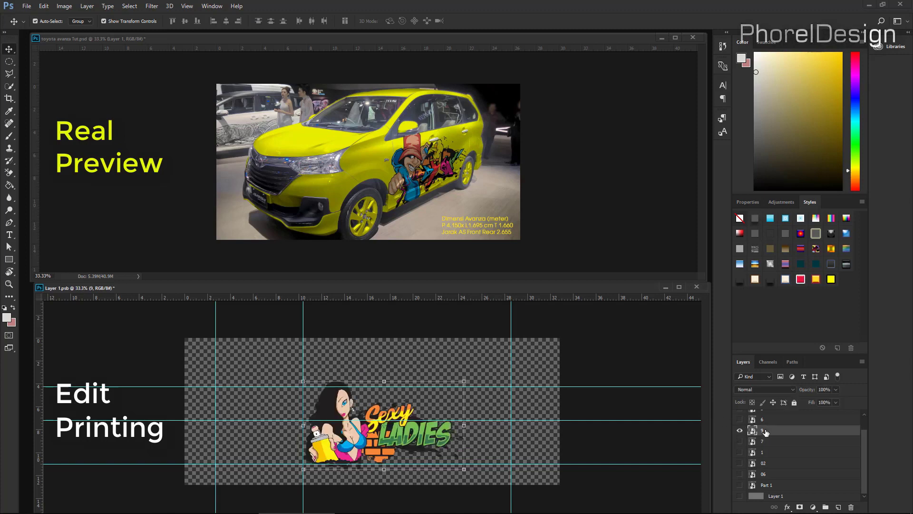
key("ctrl+s")
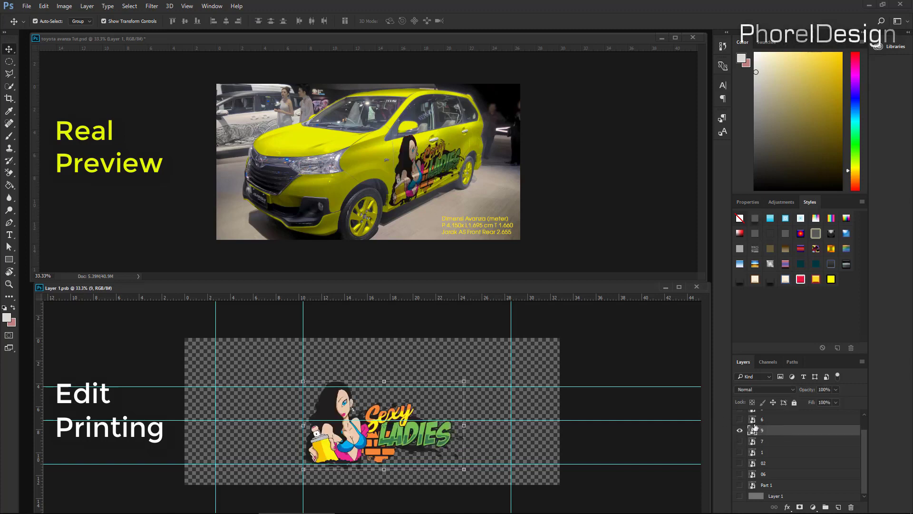
left_click(740, 419)
left_click(740, 430)
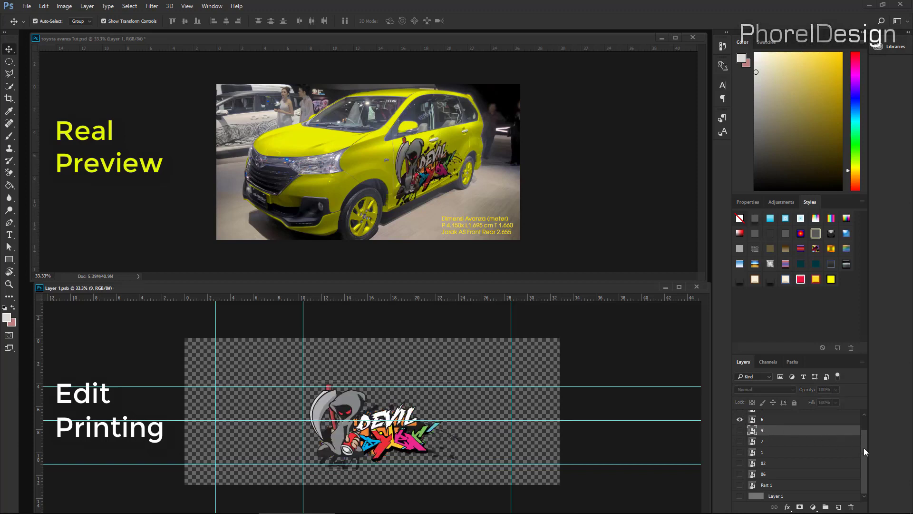
left_click_drag(865, 452, 866, 439)
left_click(740, 437)
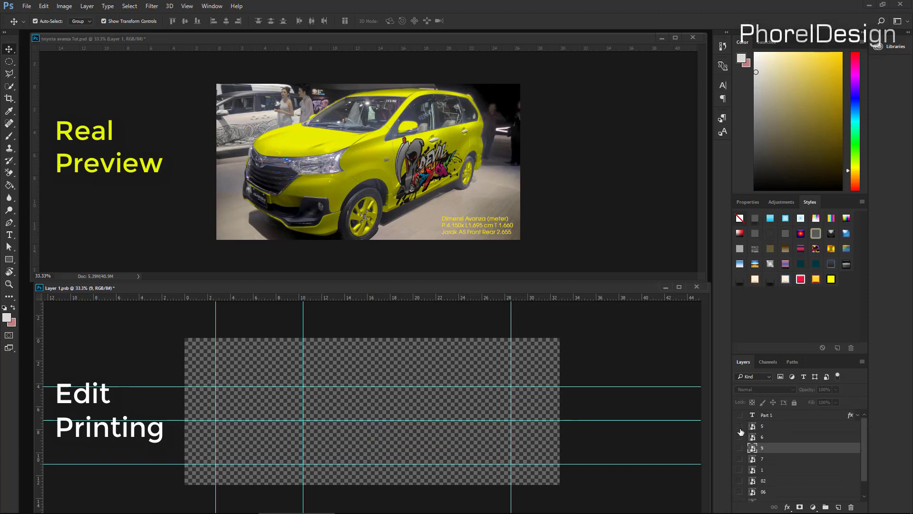
left_click(766, 427)
key("ctrl+s")
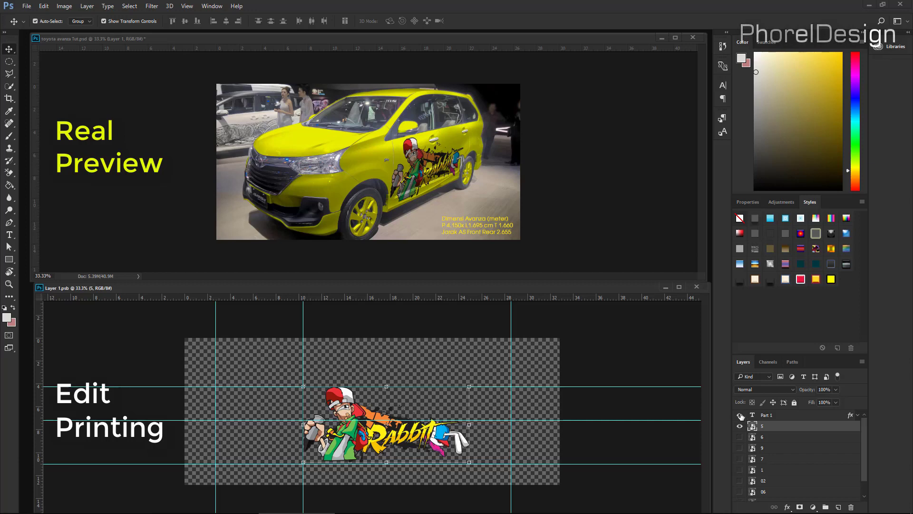
Show the Part 1 title, narrow and shorten it shifted right, then hide the Rabbit.
left_click(740, 414)
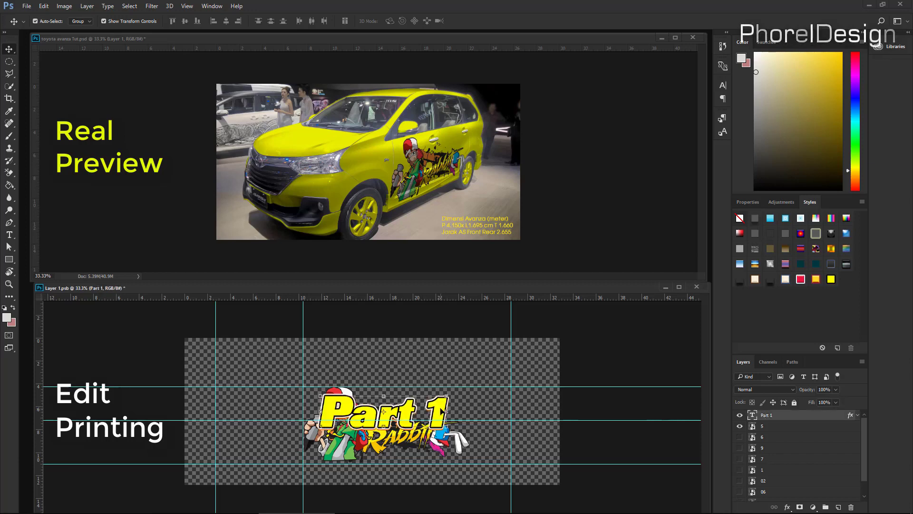
key("ctrl+t")
left_click_drag(320, 426, 353, 423)
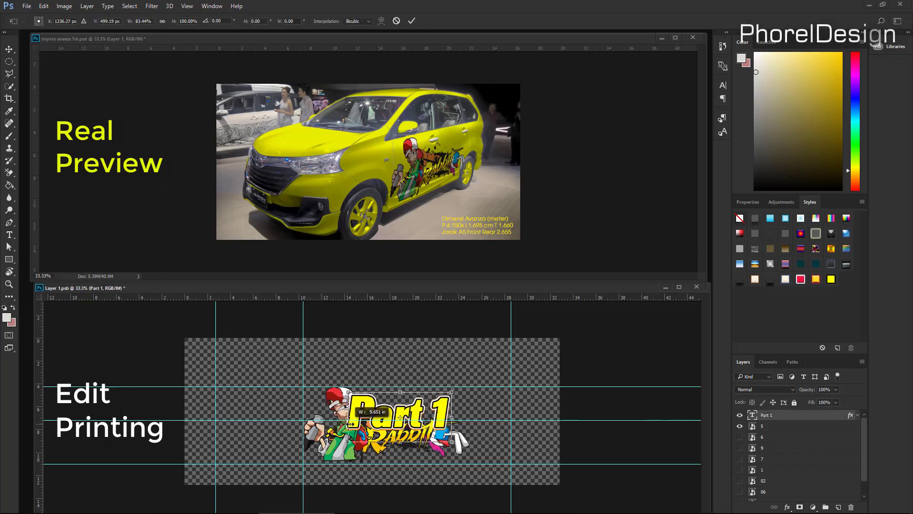
mouse_move(402, 396)
left_mouse_down()
mouse_move(403, 405)
mouse_move(447, 416)
left_mouse_up()
key("Return")
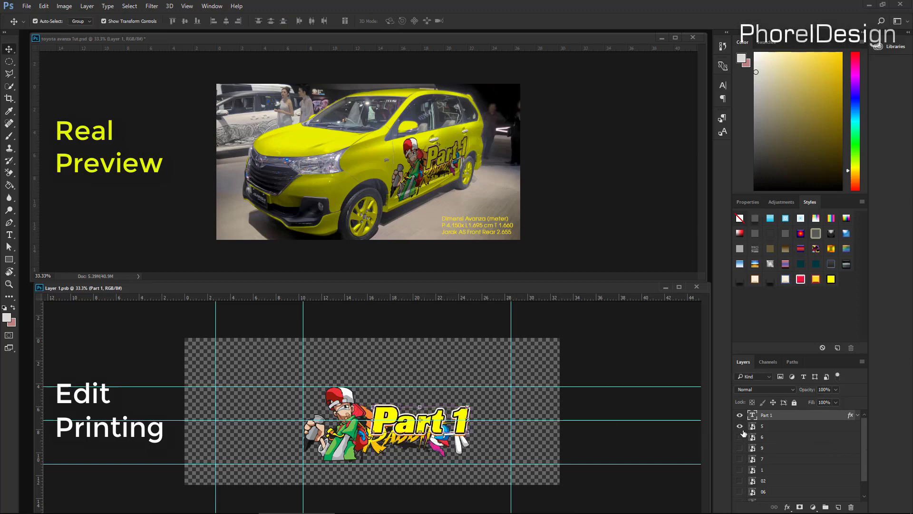
left_click(739, 426)
Show the capped character (layer 7) and brick splash (06) with Part 1, hide others, and save.
left_click_drag(864, 459, 864, 471)
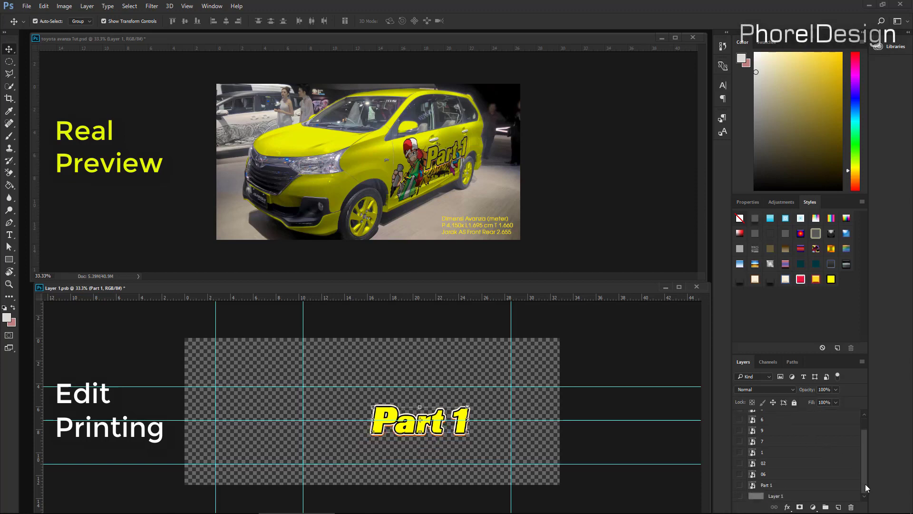
left_click(739, 475)
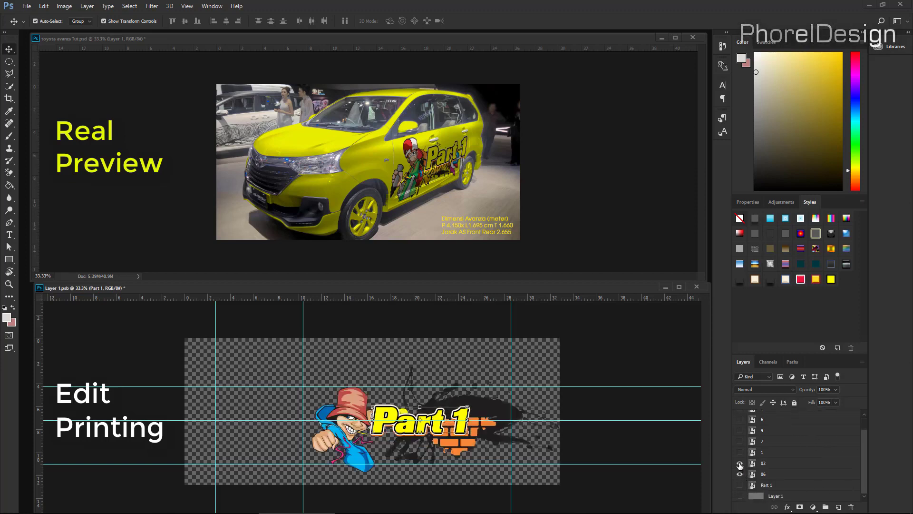
left_click(739, 442)
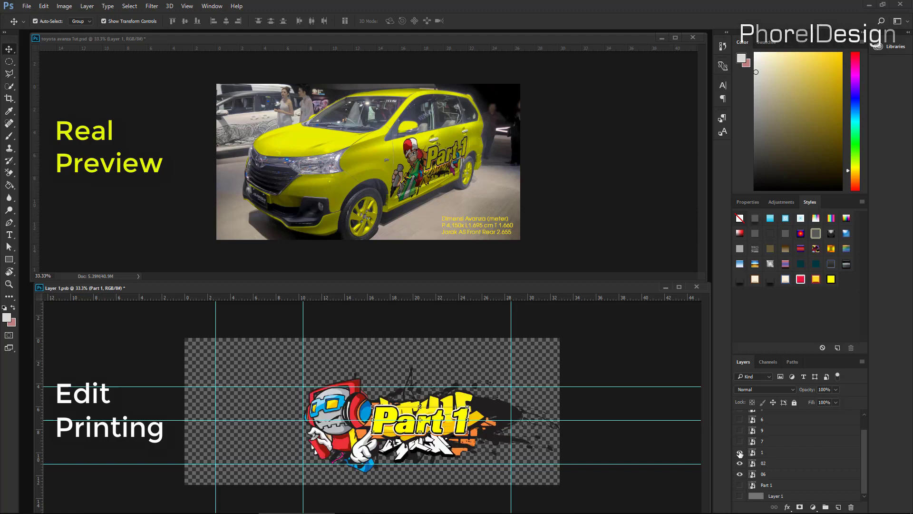
left_click(740, 442)
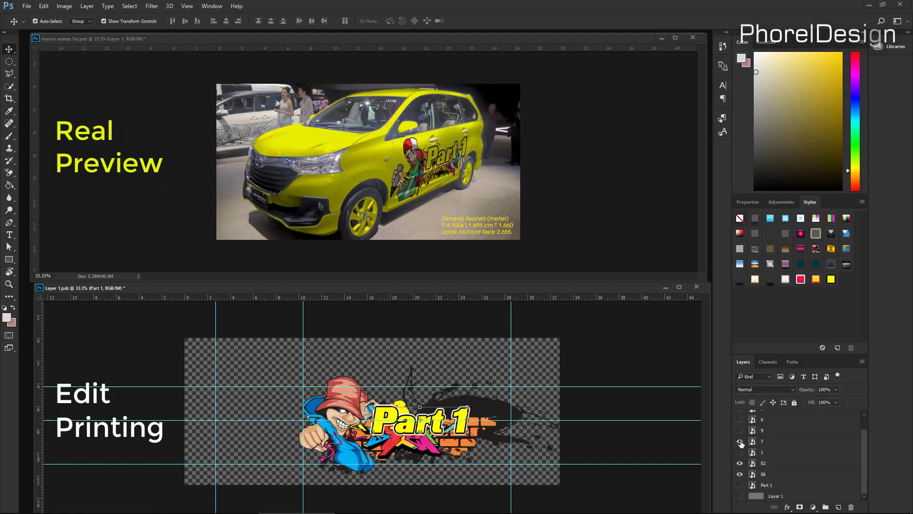
left_click_drag(739, 464, 740, 475)
left_click(740, 474)
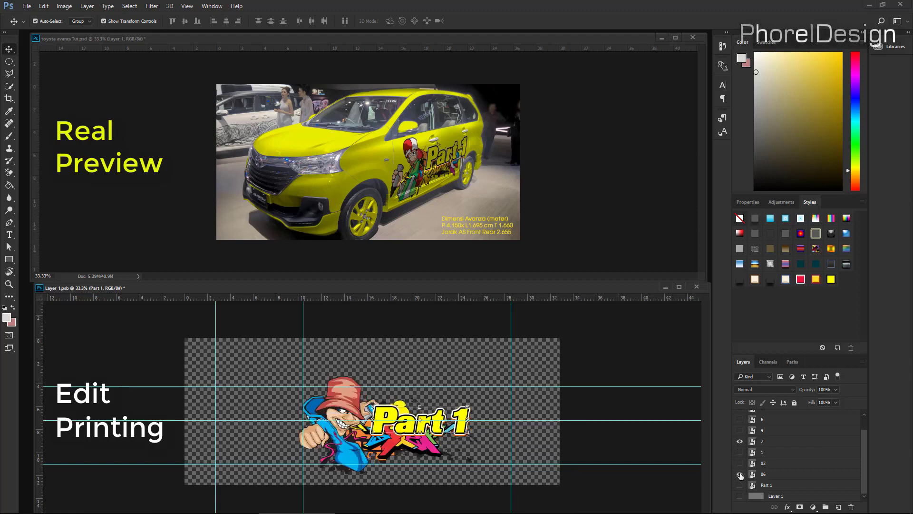
key("ctrl+s")
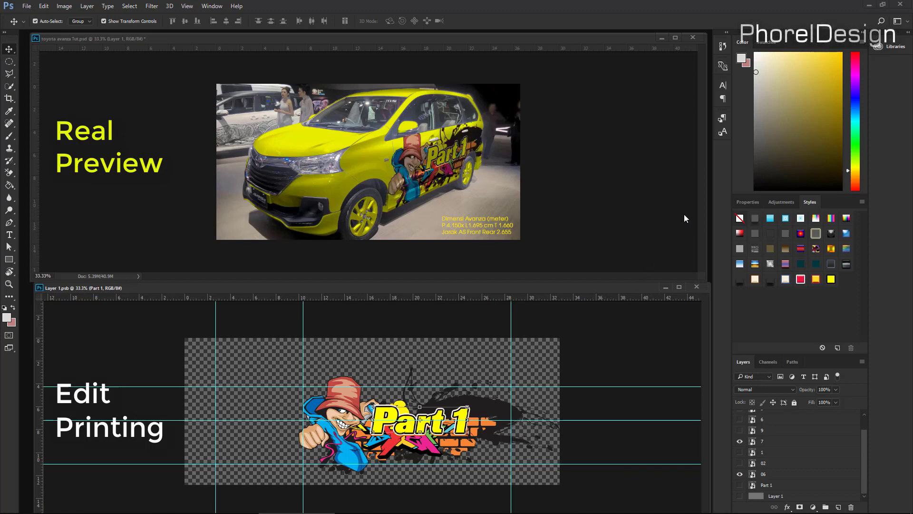
View the yellow car mockup full screen, deselected, zoomed to 66.7%.
left_click(676, 37)
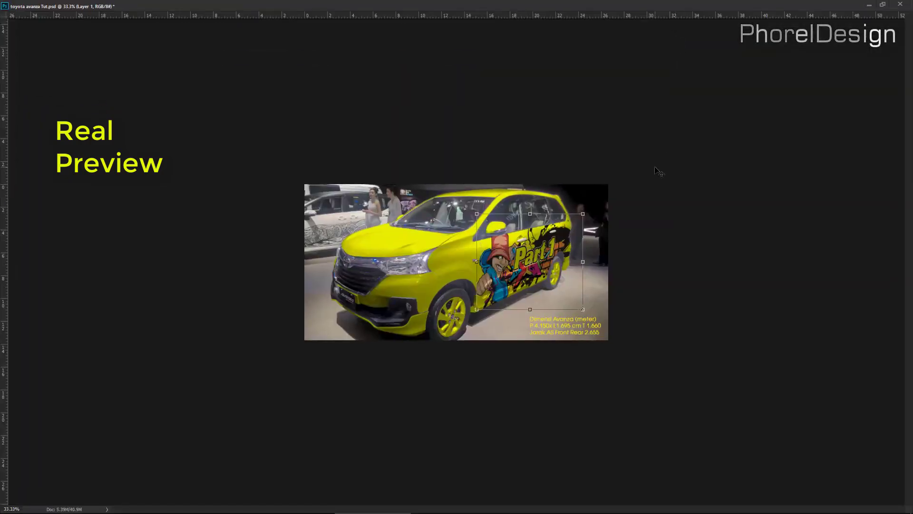
left_click(659, 172)
key("ctrl+plus")
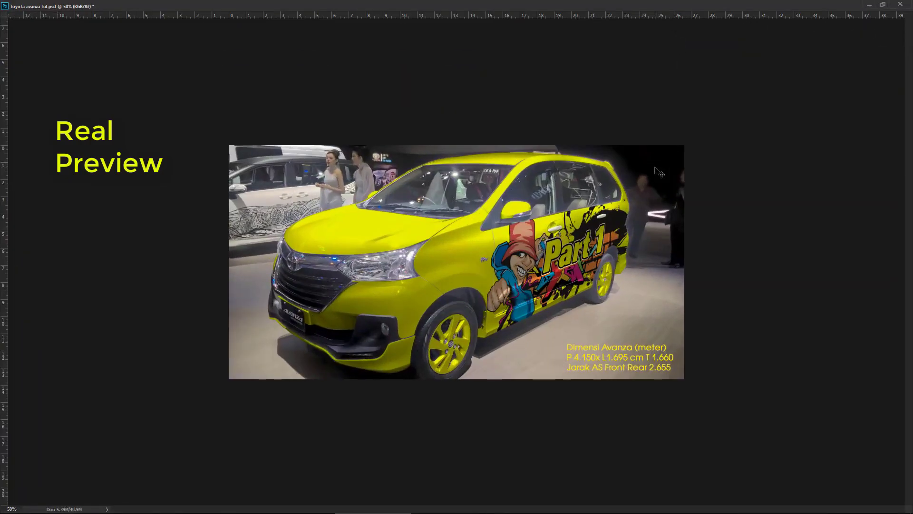
key("ctrl+plus")
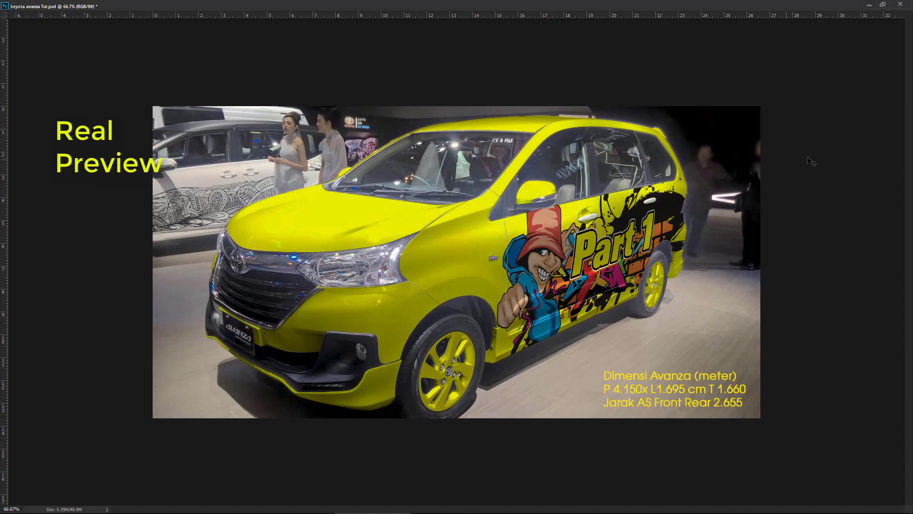